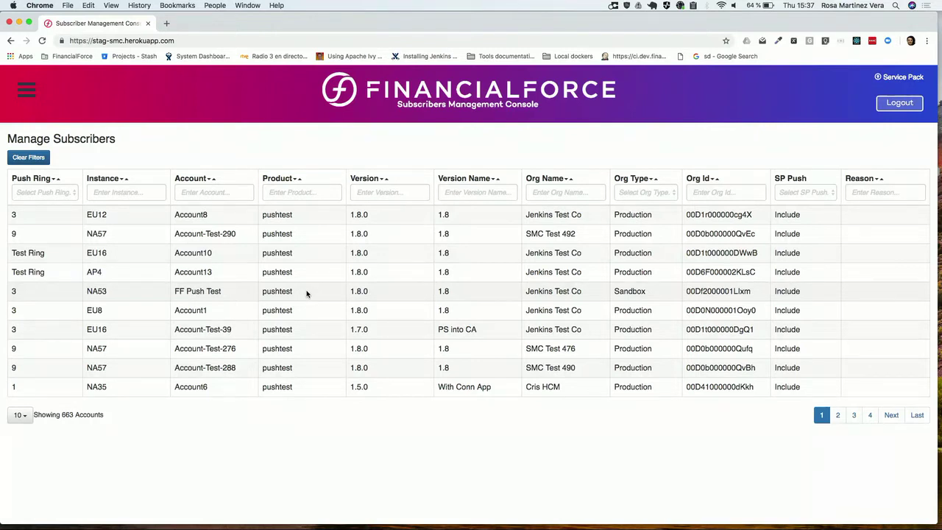
Step: Filter the subscribers by instance EU, version 1.8 and org name CODA
left_click(138, 192)
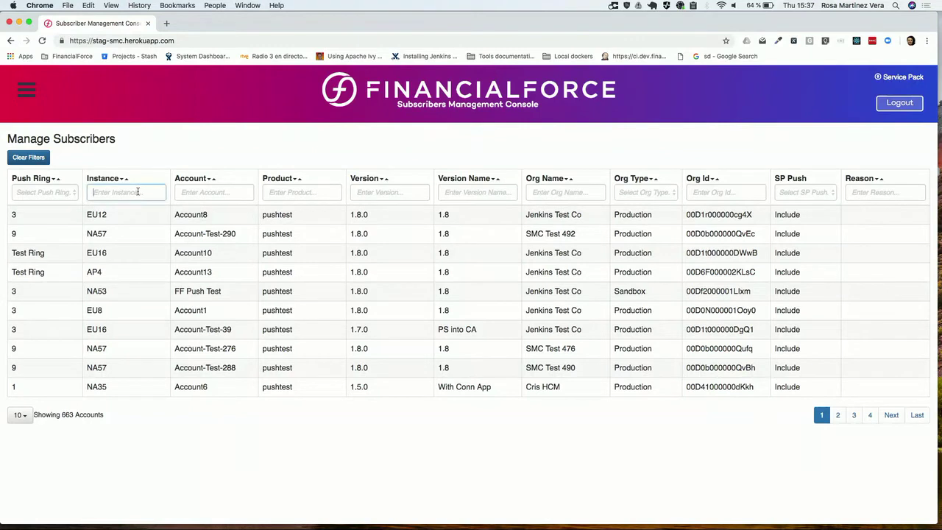
type("EU")
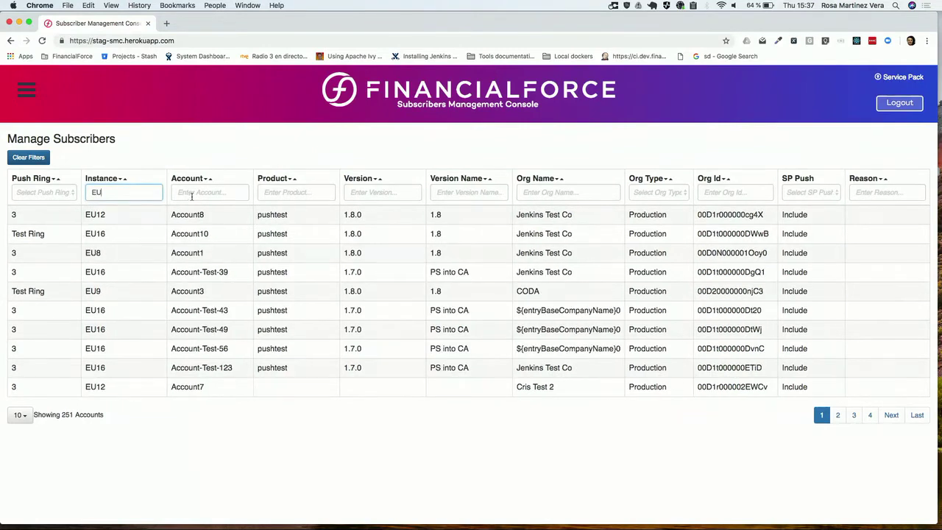
left_click(201, 194)
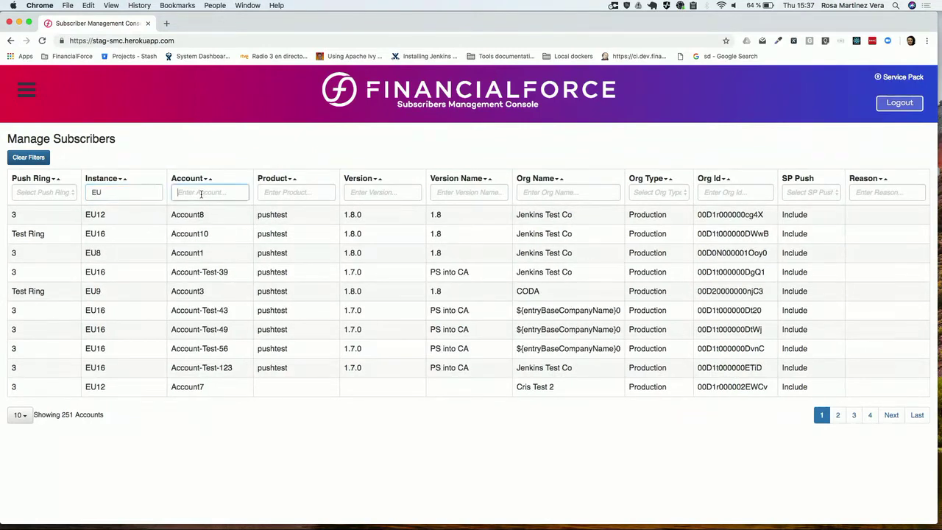
left_click(358, 196)
type("1")
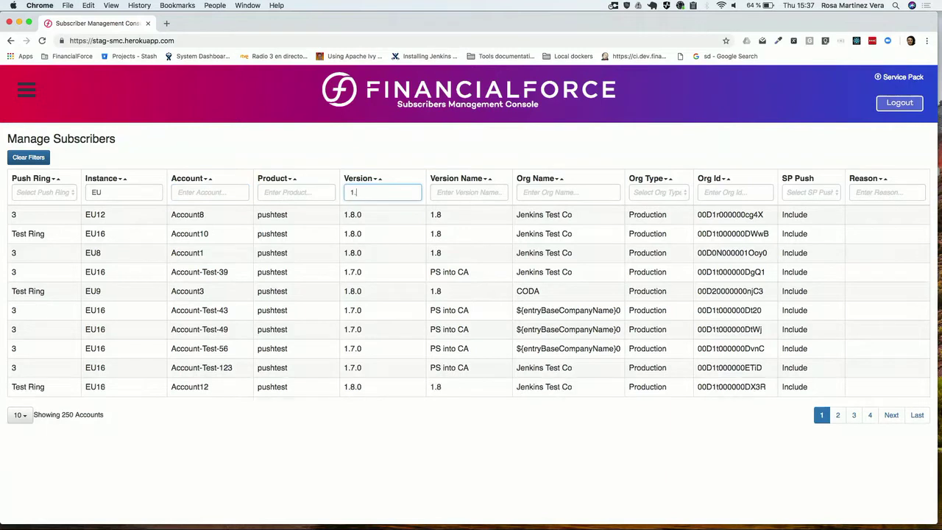
type(".8")
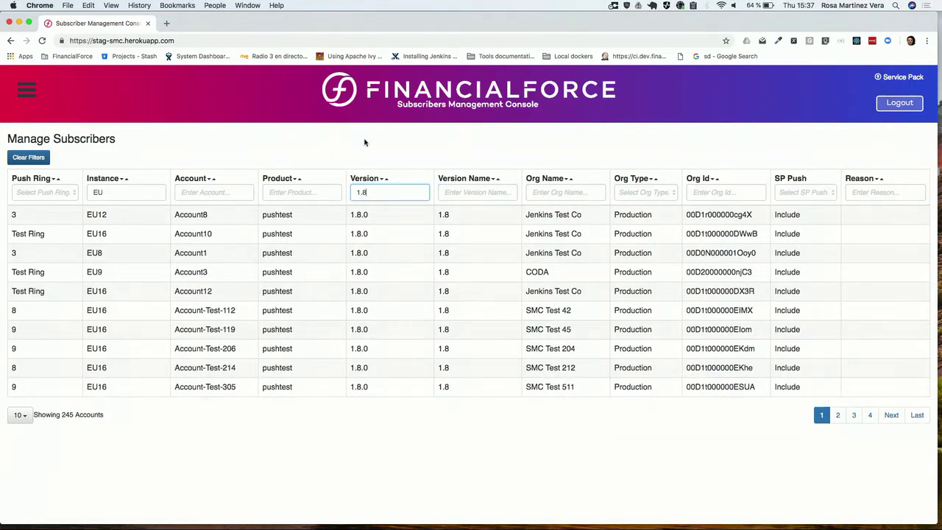
left_click(571, 193)
type("CODA")
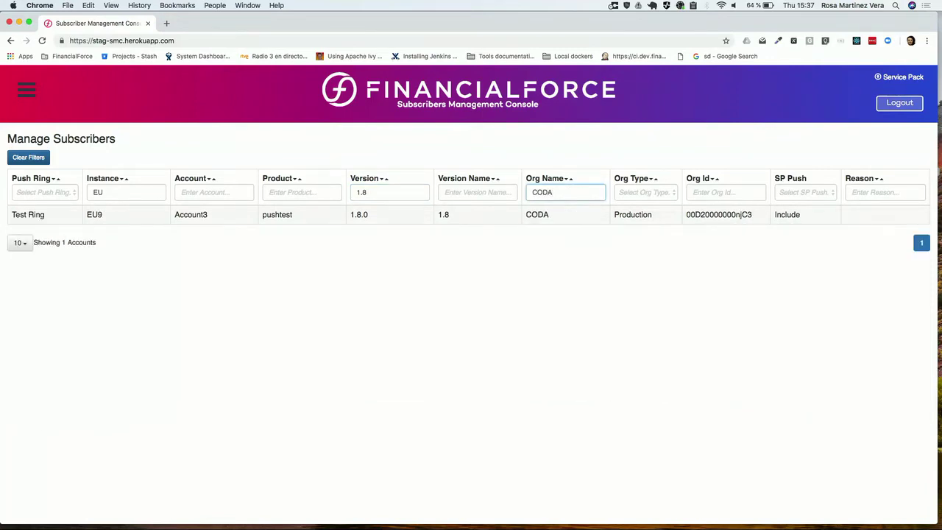
Step: Clear the org name filter and change the version filter to 1.7 for the EU instance subscribers
double_click(560, 193)
key("BackSpace")
double_click(403, 193)
key("BackSpace")
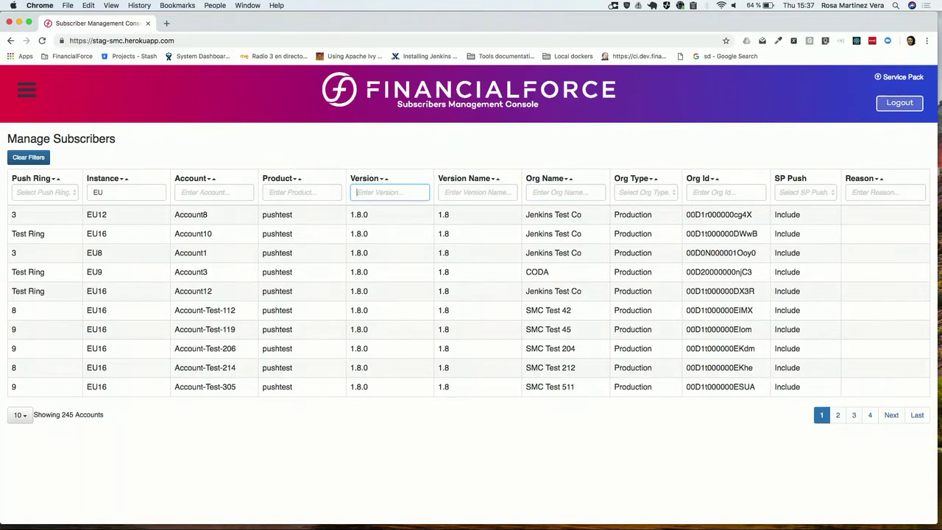
double_click(138, 193)
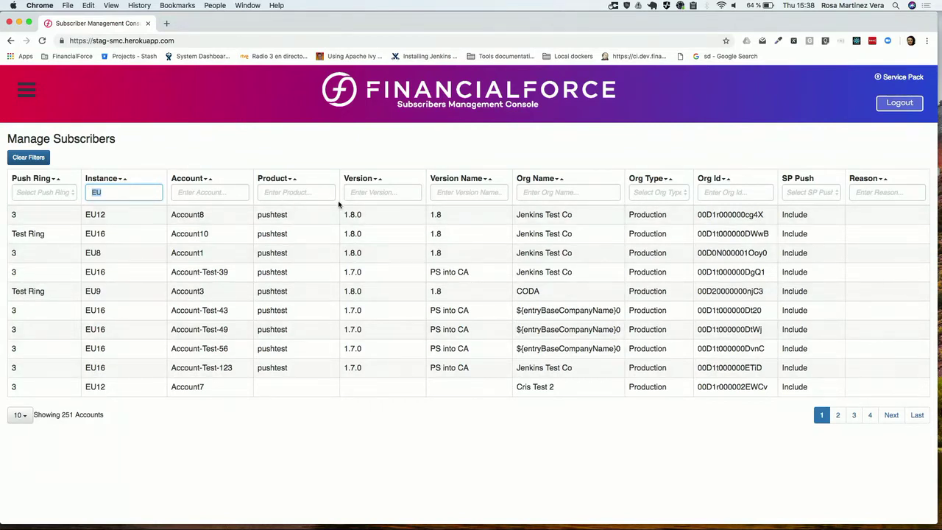
left_click(364, 195)
type("1.7")
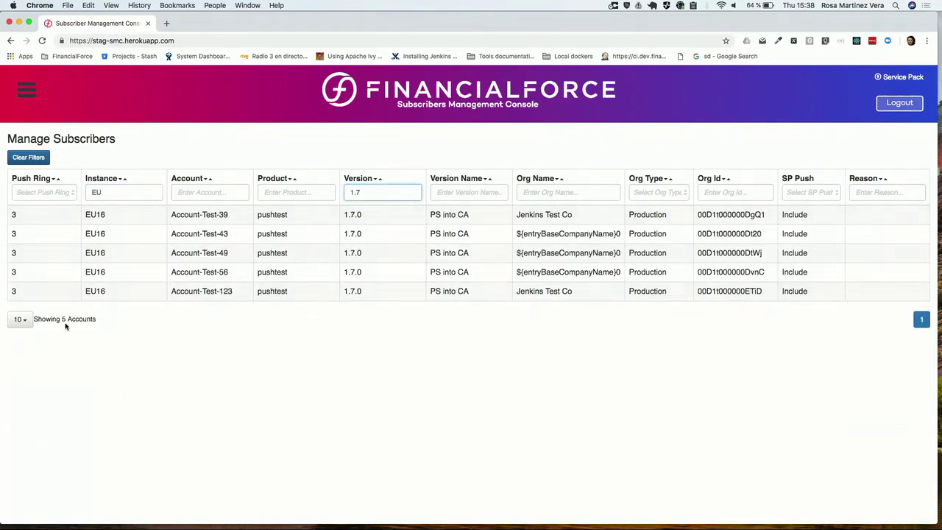
double_click(63, 319)
Step: Clear the version and instance filters to list all subscribers again
double_click(382, 195)
key("BackSpace")
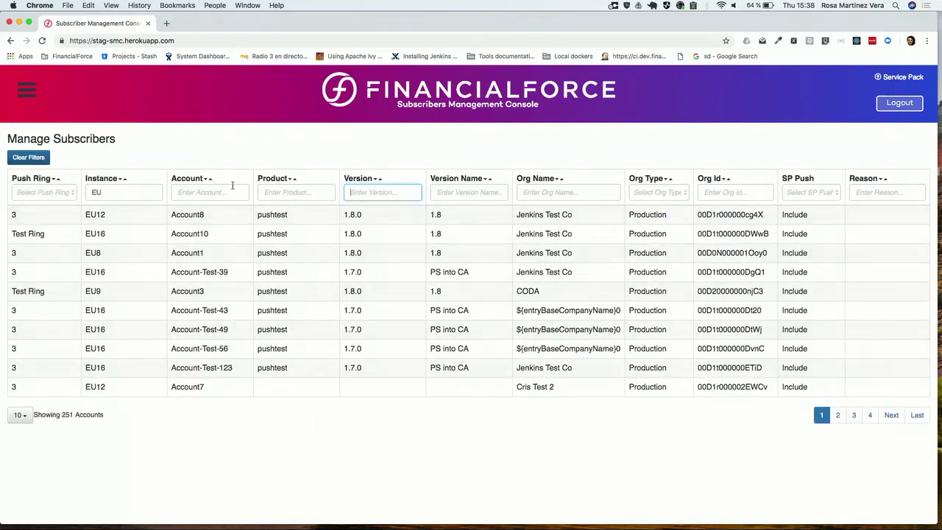
double_click(152, 191)
key("BackSpace")
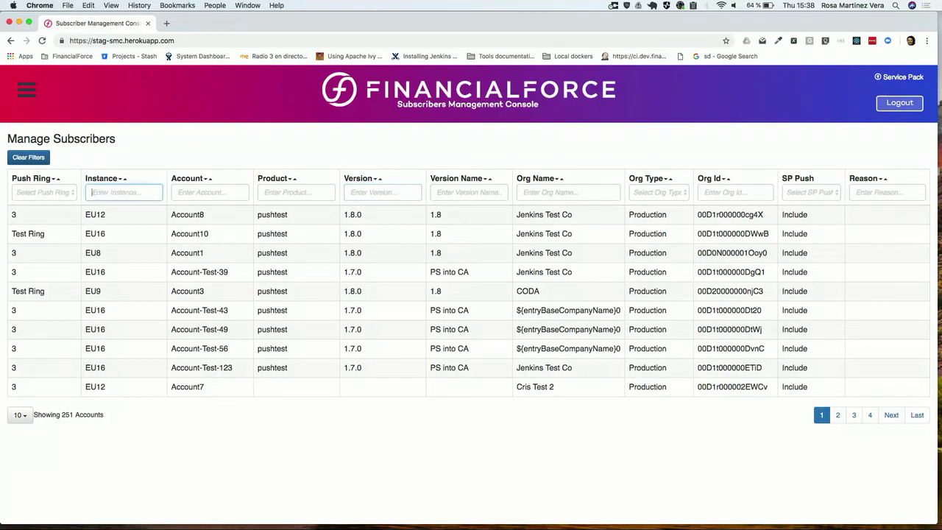
left_click(189, 155)
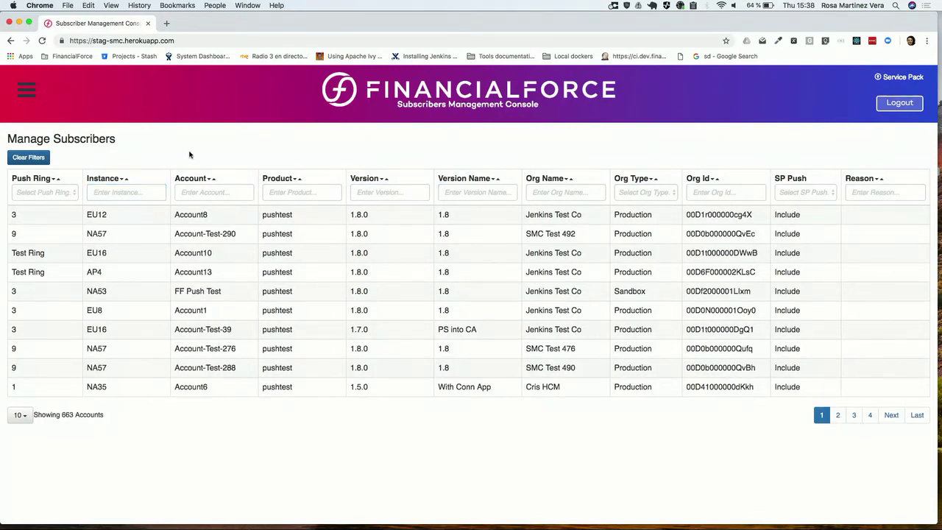
Step: On the Schedule Push page, load the subscribers for product pushtest with version 1.7.0 -- PS into CA
left_click(28, 92)
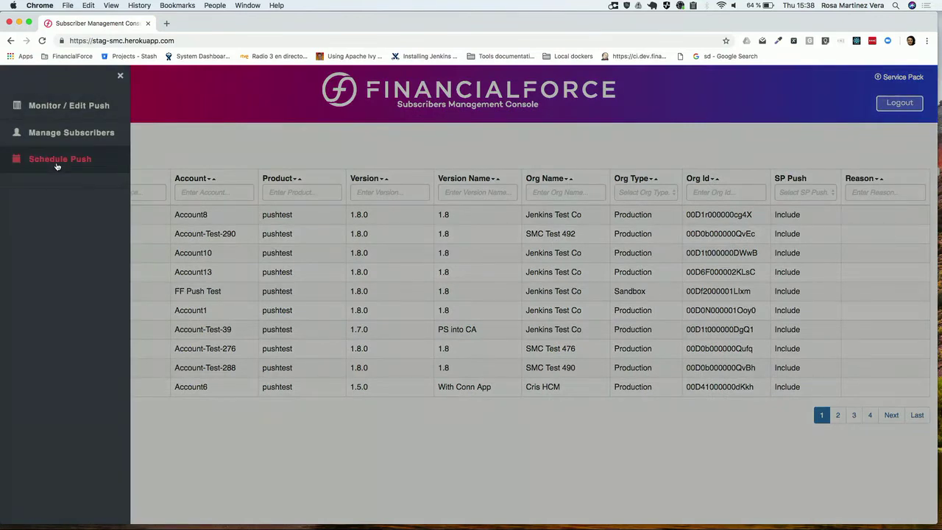
left_click(56, 160)
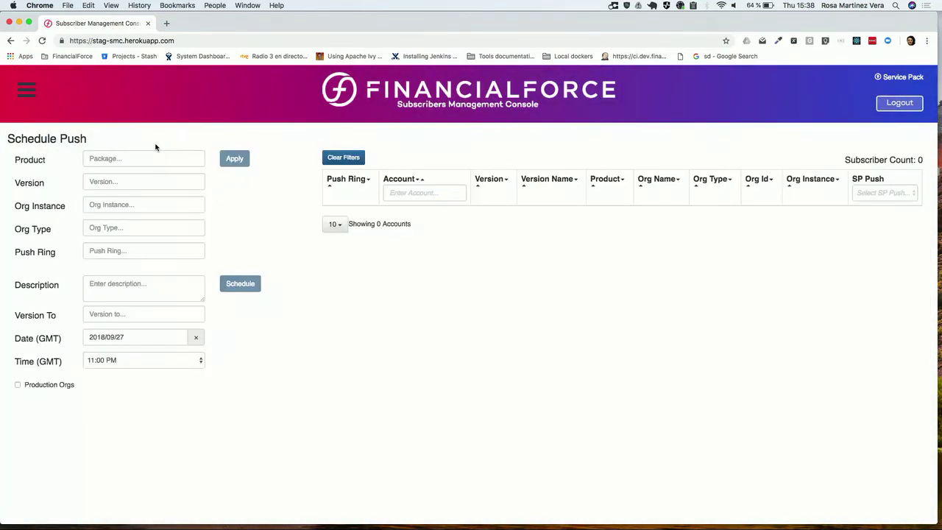
left_click(136, 158)
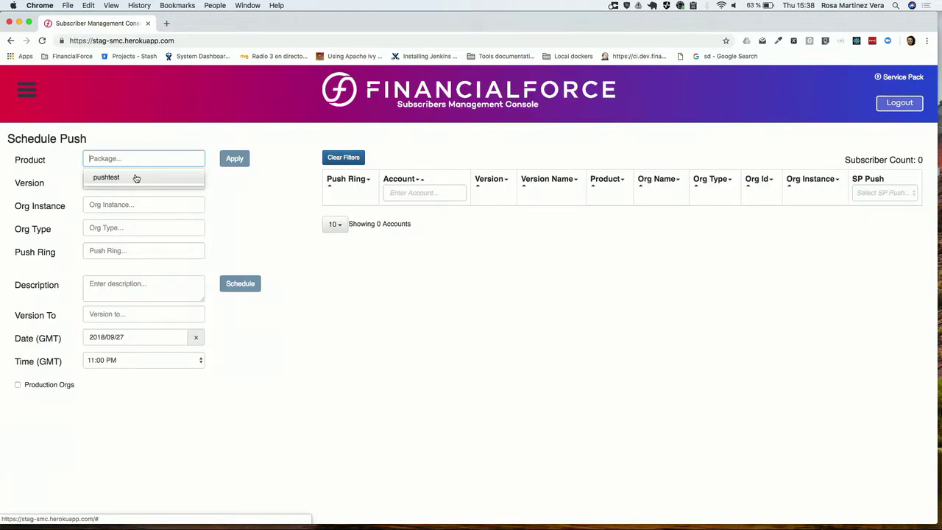
left_click(137, 178)
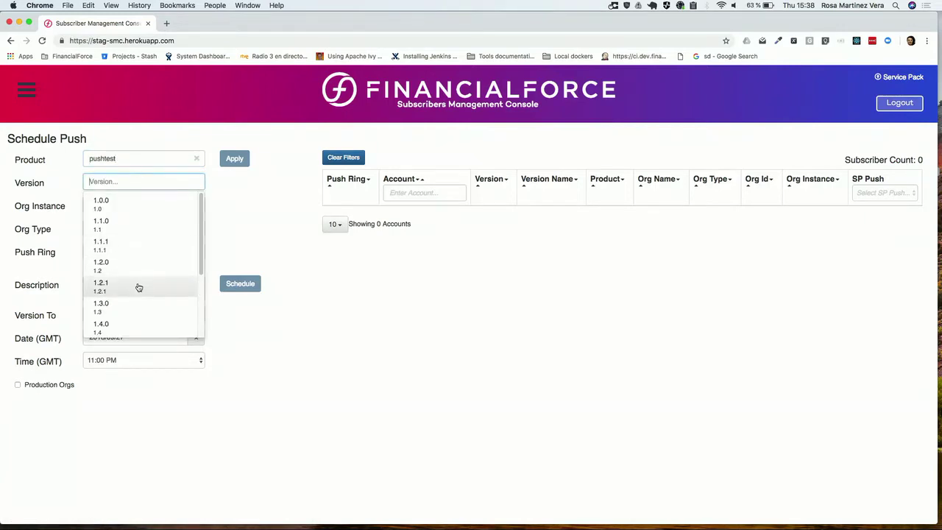
scroll(137, 287, "down", 3)
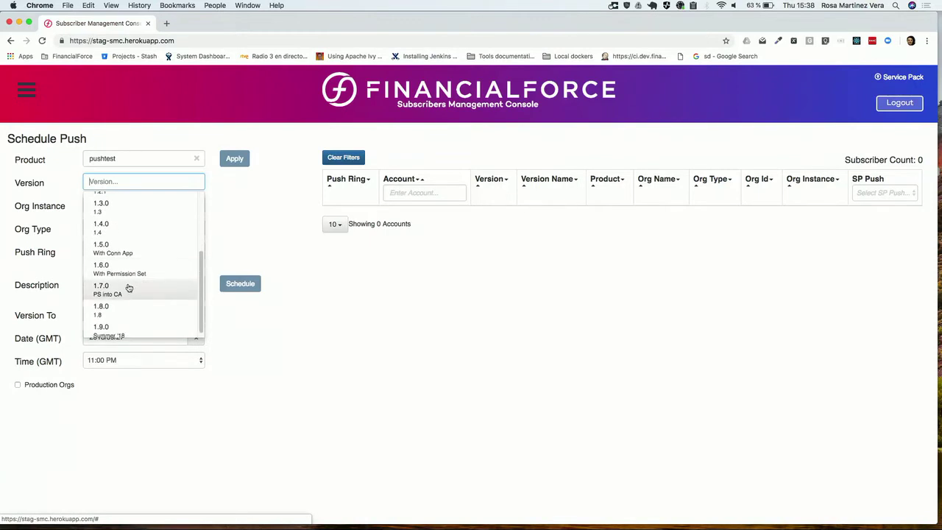
left_click(122, 288)
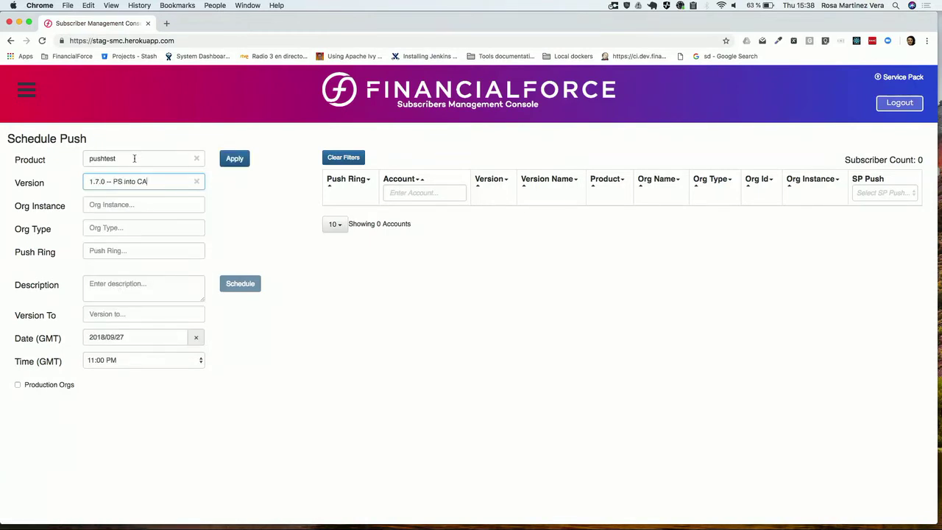
left_click(235, 161)
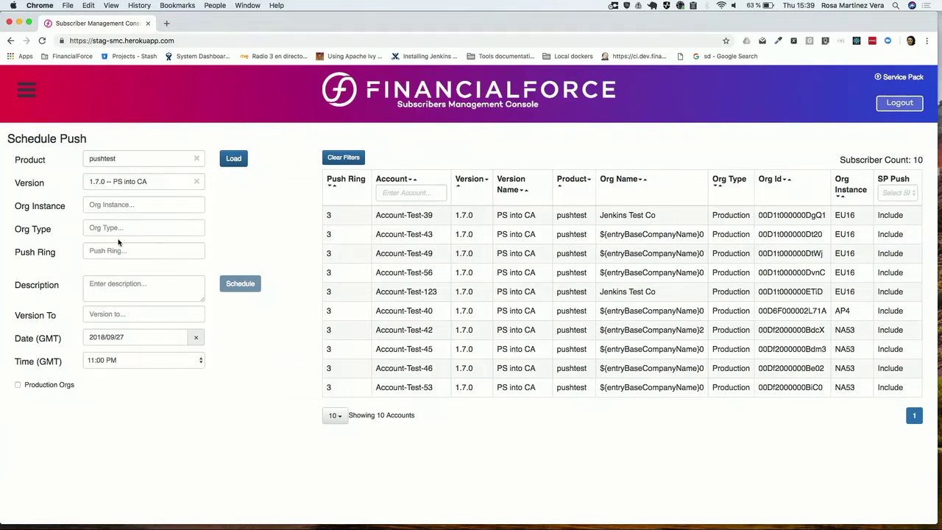
Step: Restrict the push to org instance EU16 and reload the subscriber list
left_click(131, 207)
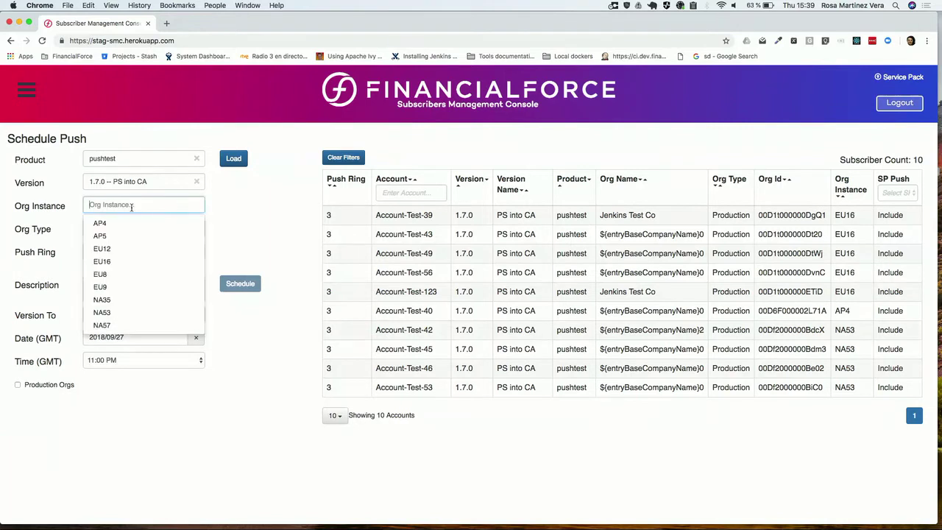
left_click(131, 262)
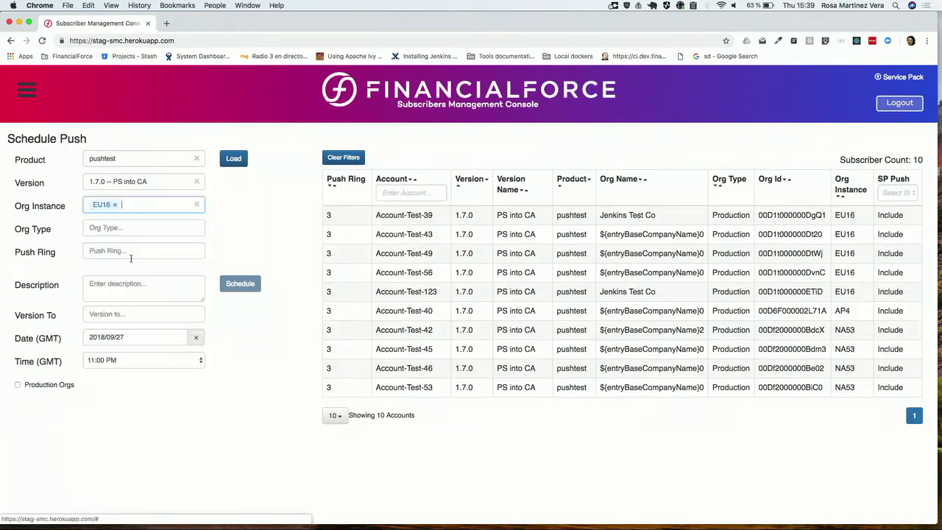
left_click(239, 161)
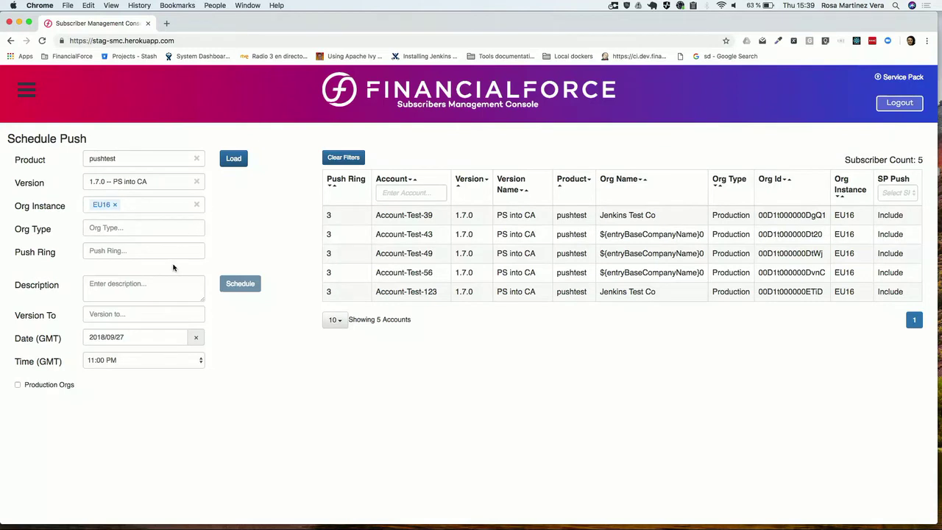
Step: Enter Demo as the push description and select 1.8.0 -- 1.8 as the version to upgrade to
left_click(156, 286)
type("Demo")
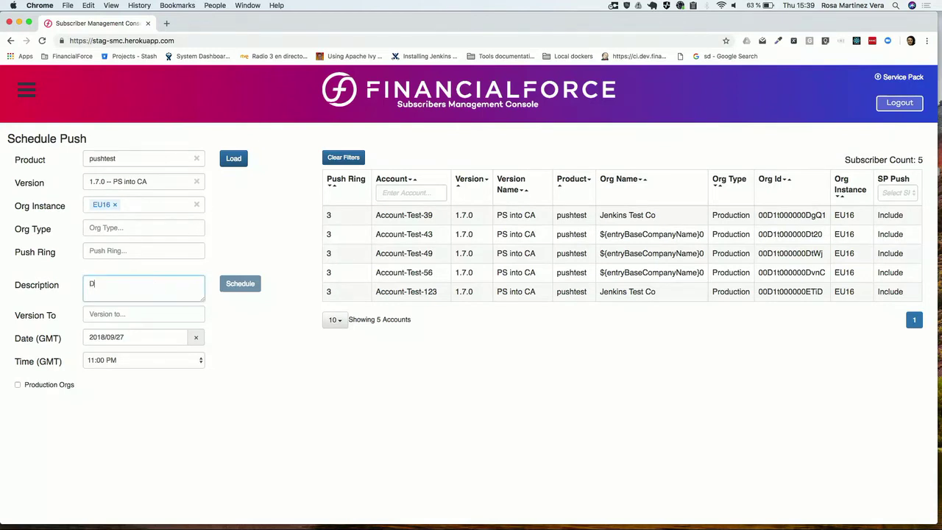
left_click(168, 317)
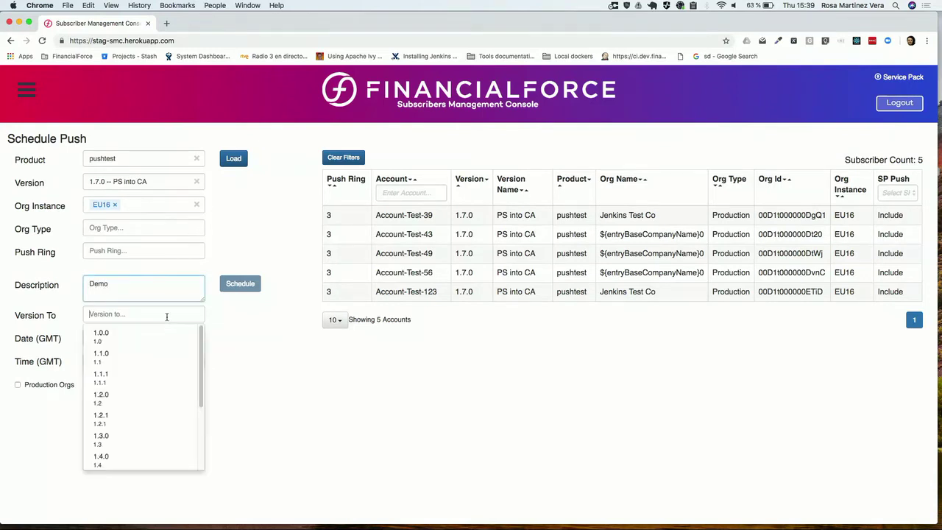
scroll(157, 416, "down", 3)
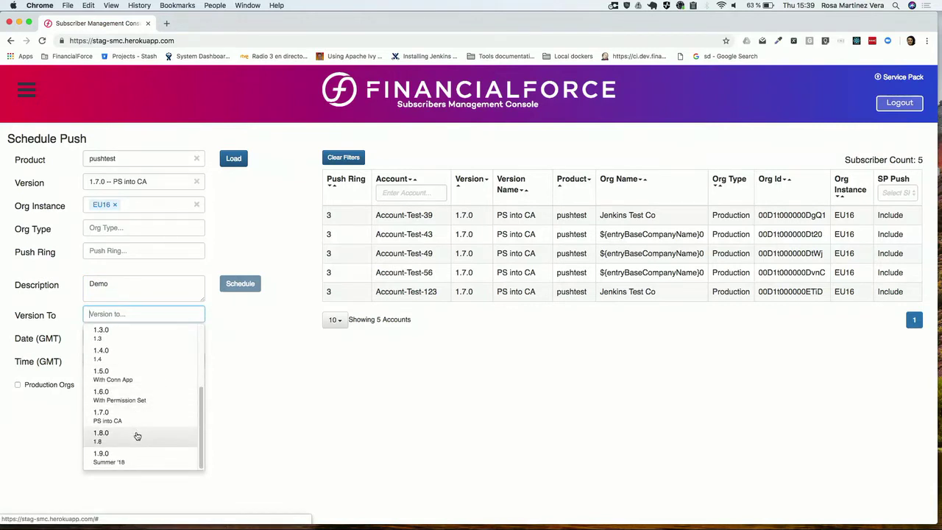
left_click(137, 437)
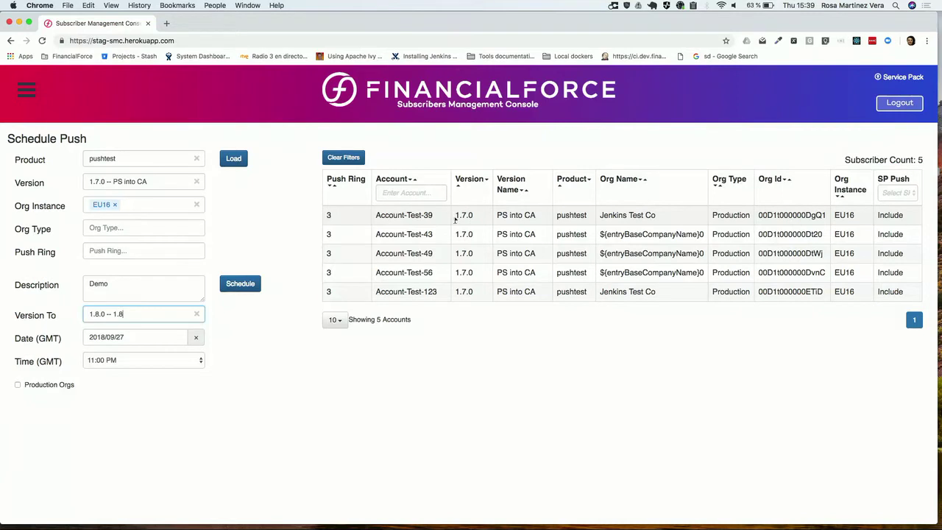
Step: Set the push date to 2018/09/30, keeping the time at 11:00 PM, and preview the schedule request without confirming it
left_click(138, 337)
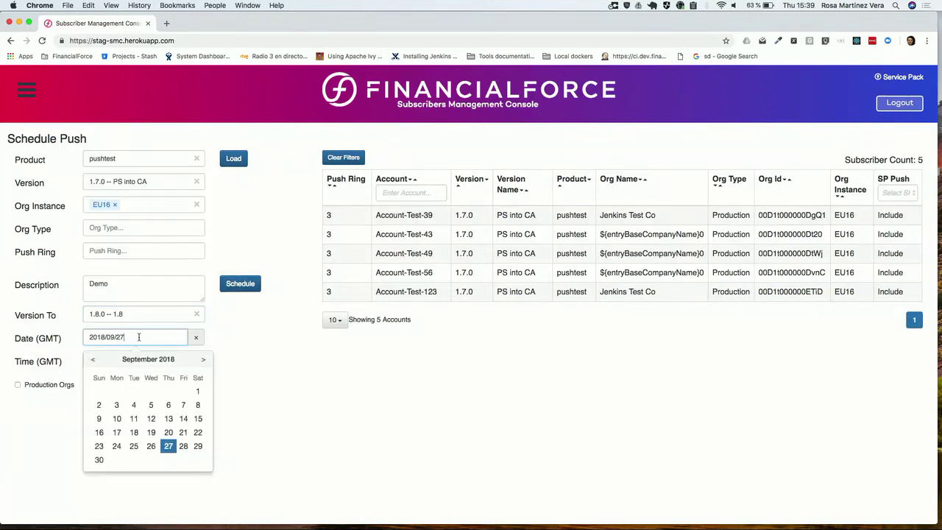
left_click(100, 458)
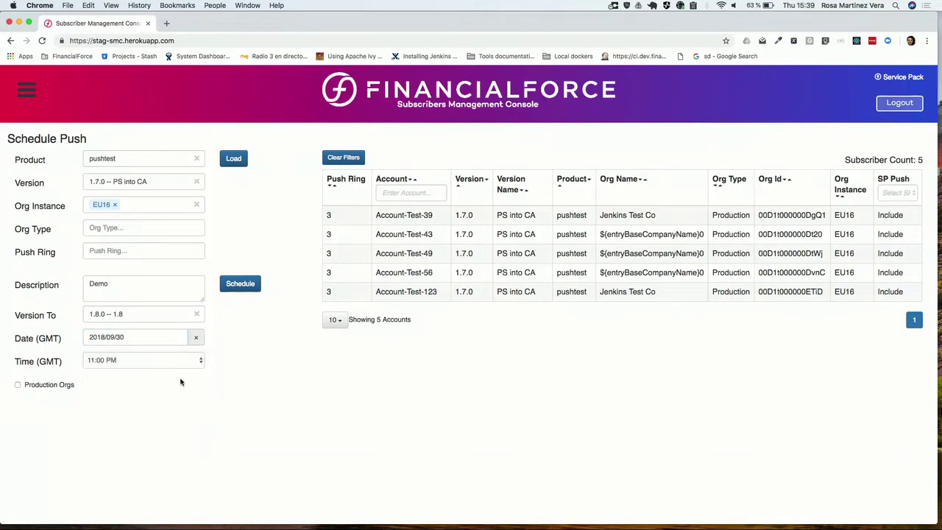
left_click(173, 362)
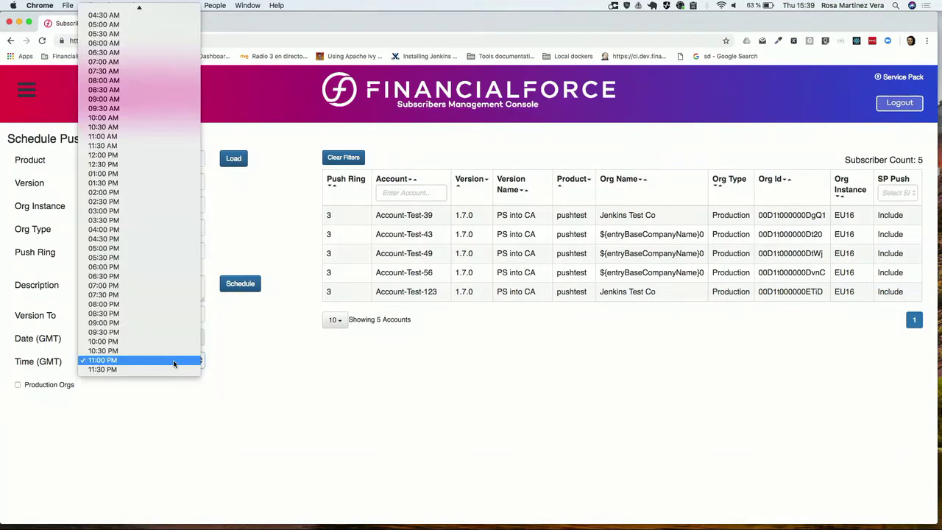
left_click(239, 388)
left_click(242, 286)
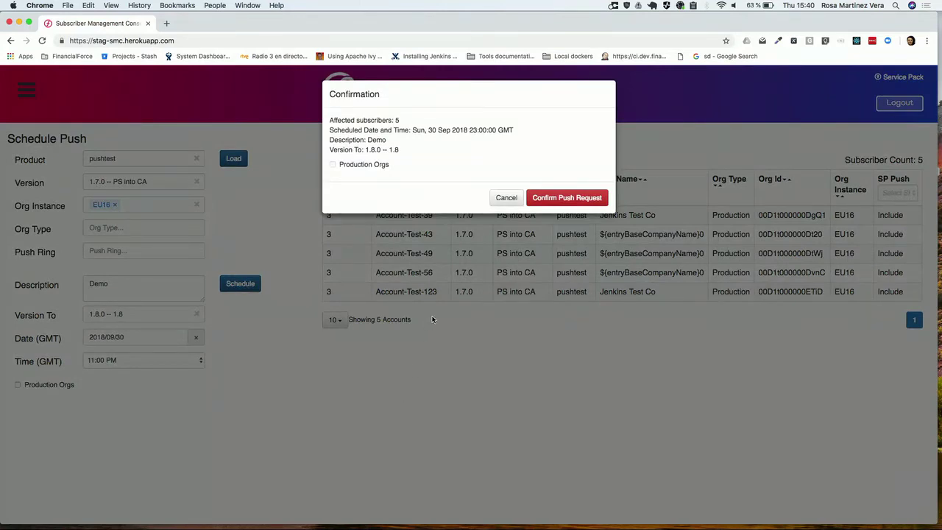
left_click(182, 155)
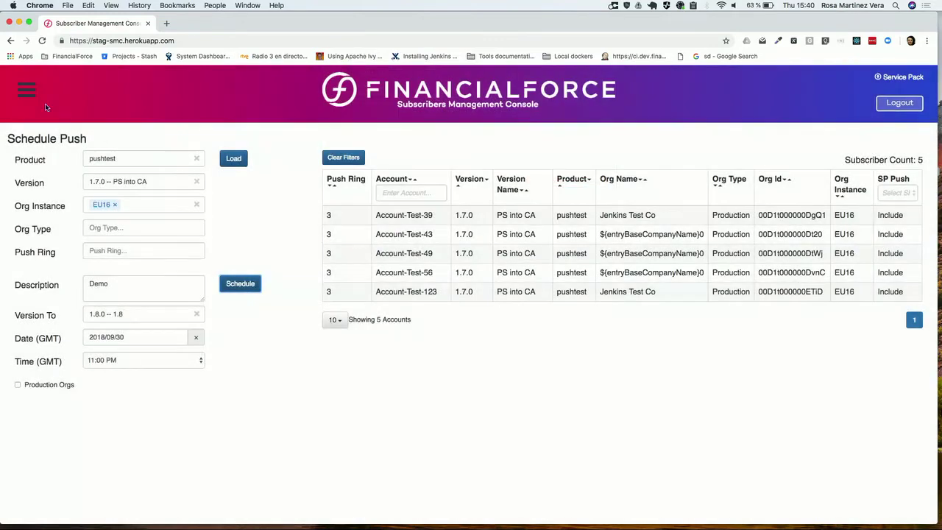
Step: On the Monitor/Edit Push page, try to delete the SMC Test 823 job from the draft Dreamforce demo push request
left_click(27, 89)
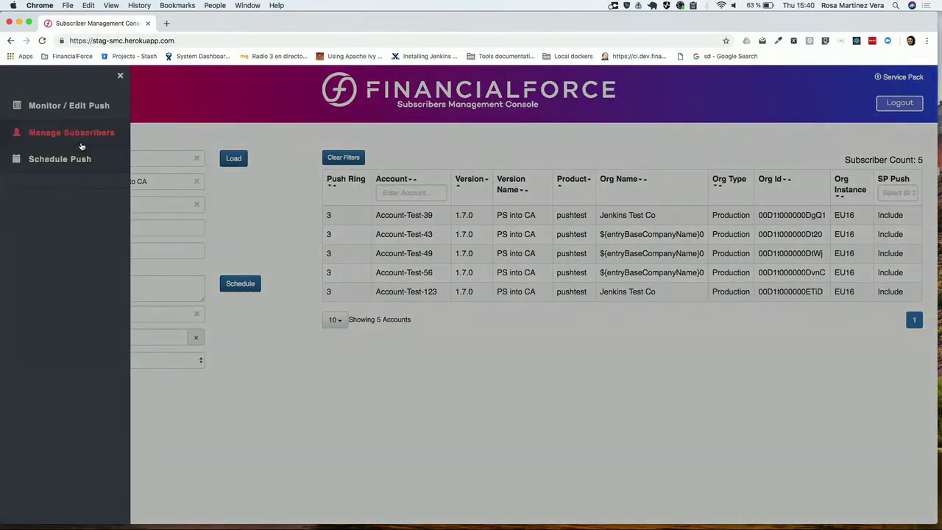
left_click(81, 104)
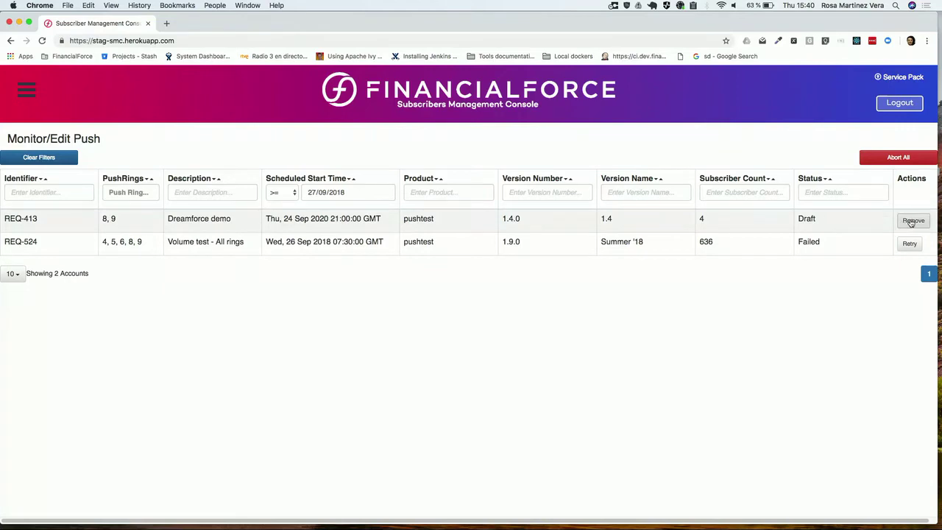
left_click(812, 220)
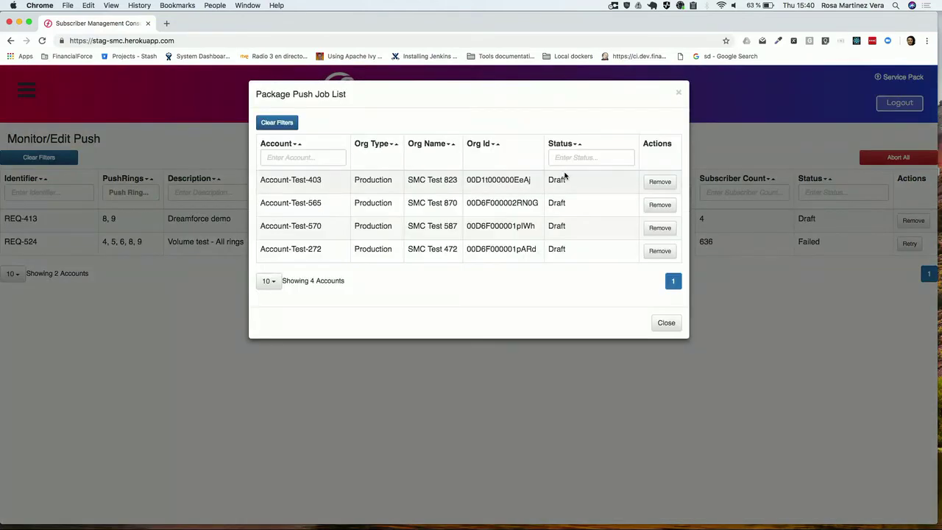
left_click(659, 182)
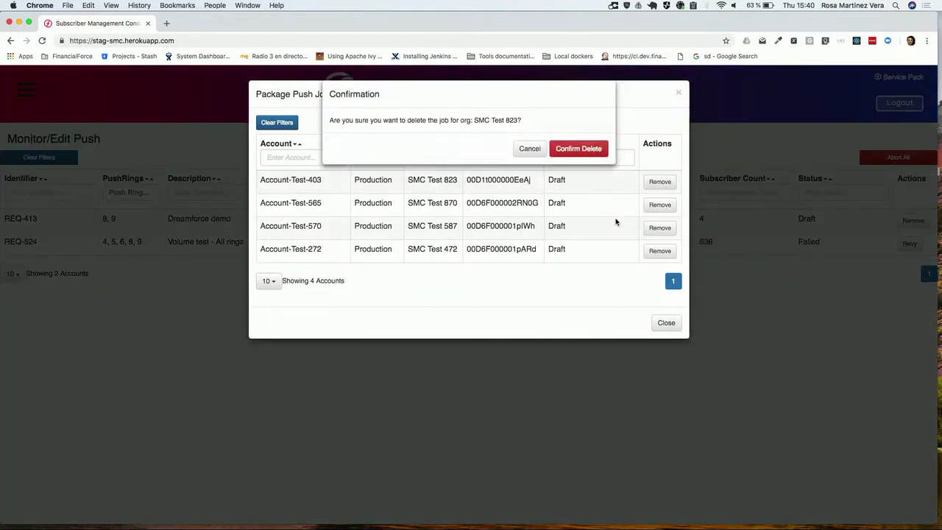
left_click(579, 151)
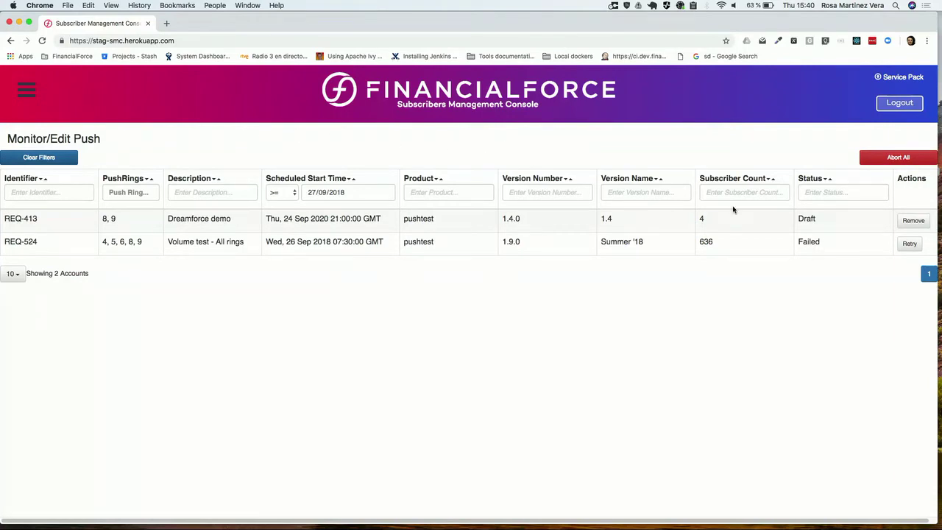
Step: Review the error details of the failed SMC Test 982 job in the Volume test - All rings request and browse its job list to page 4
left_click(812, 243)
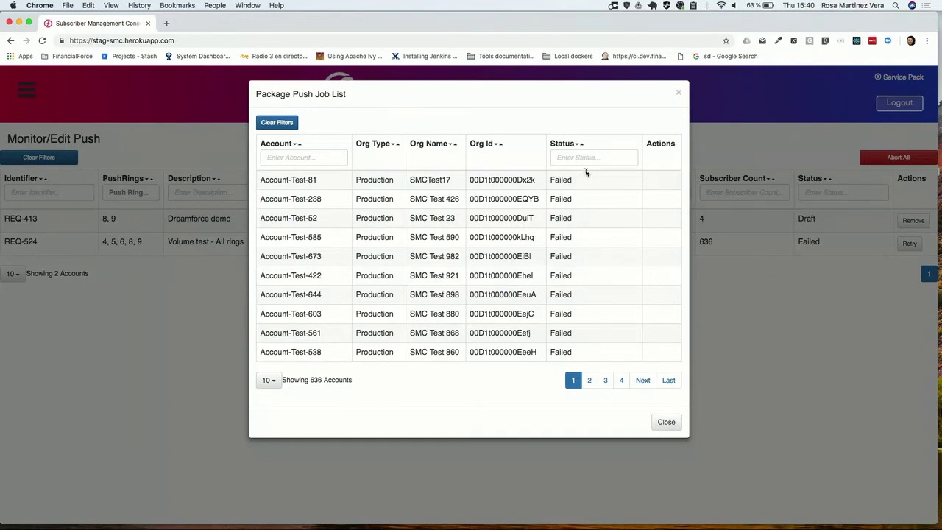
left_click(563, 256)
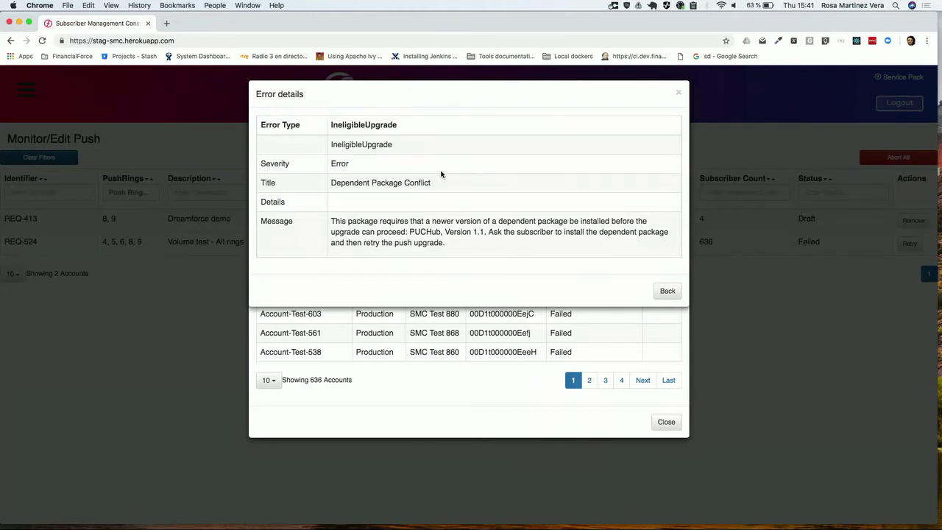
left_click(660, 291)
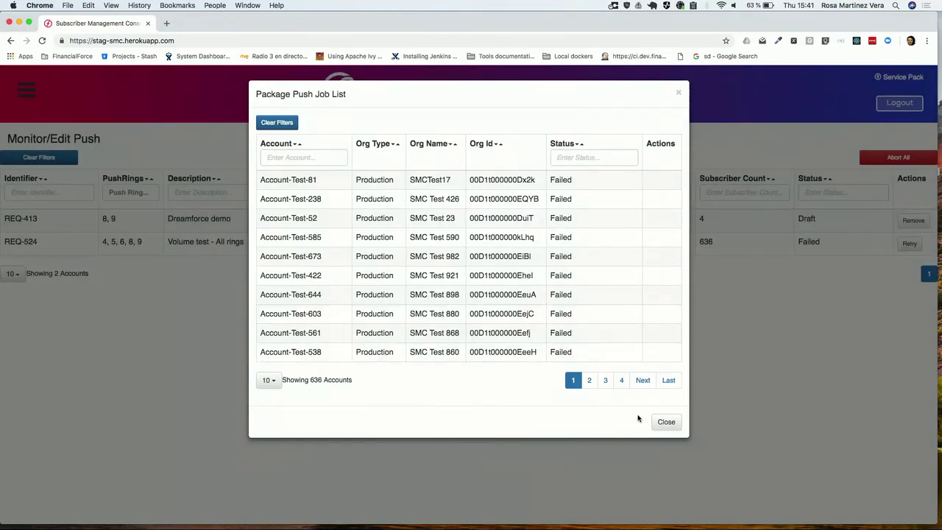
left_click(605, 380)
left_click(619, 381)
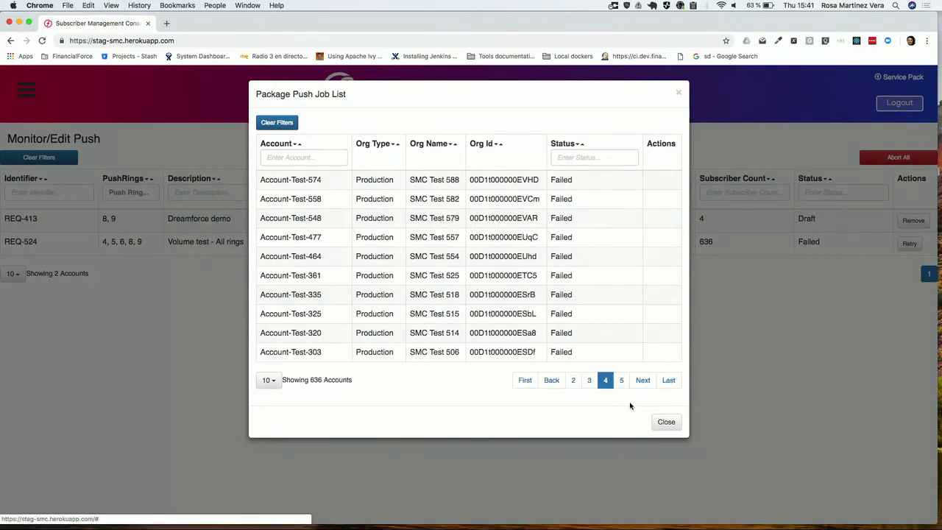
left_click(667, 423)
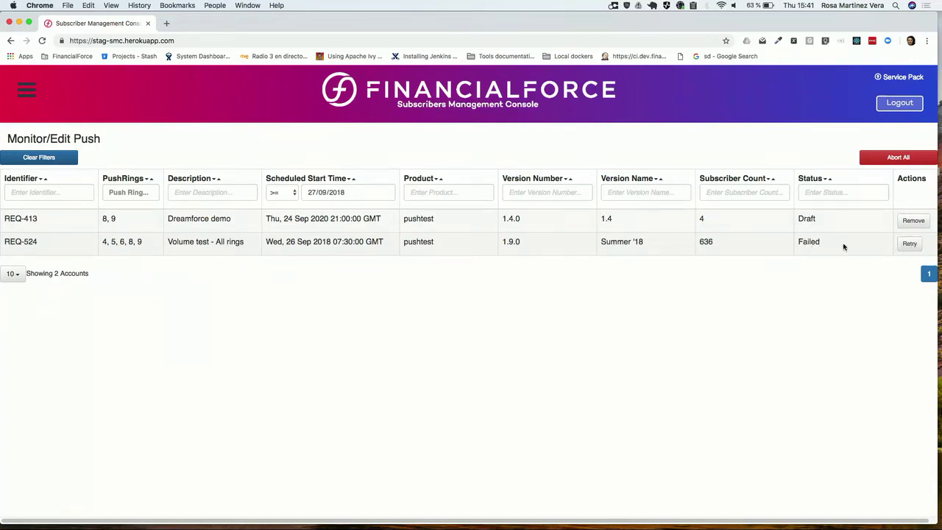
Step: Inspect the retry options for the failed Volume test - All rings push request without submitting the retry
left_click(911, 245)
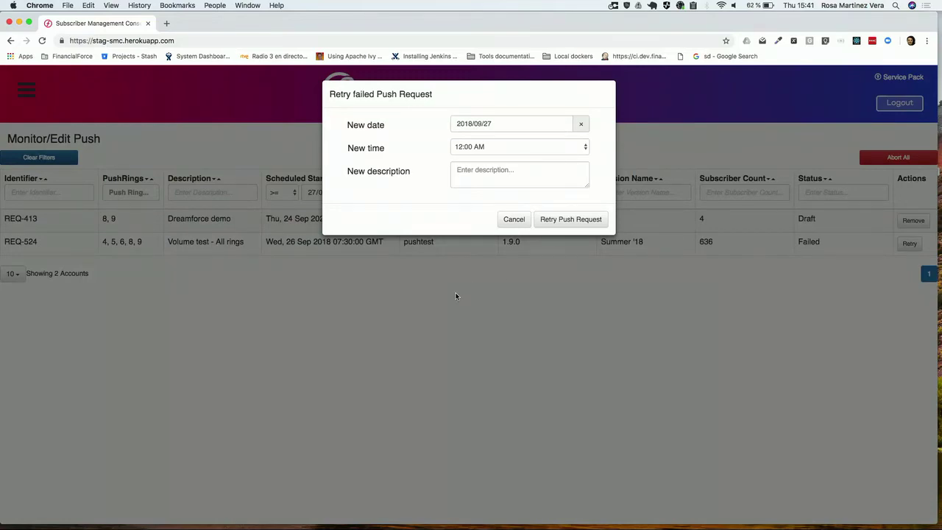
key("Escape")
Step: Switch to the PowerPoint presentation, start the slide show from the Demo slide and advance to the Heroku Connect + Postgres Database slide
key("super+Tab")
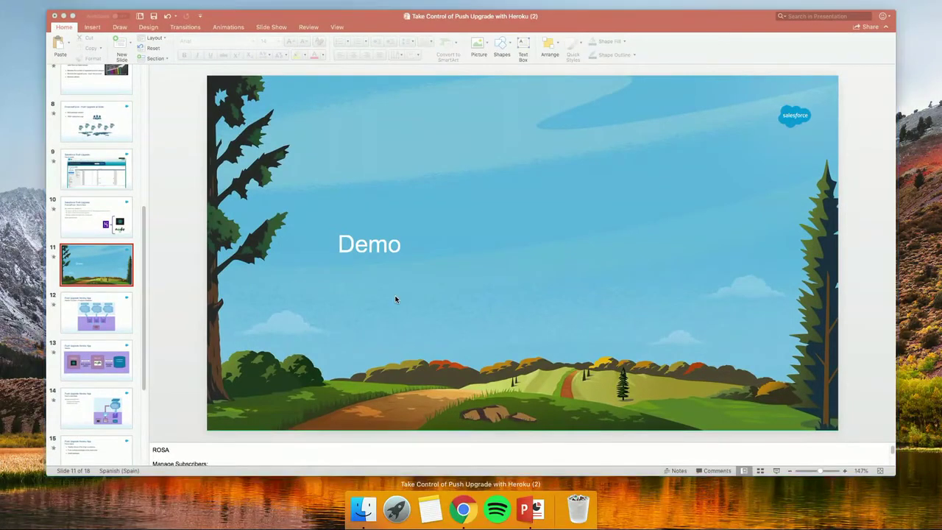
left_click(395, 299)
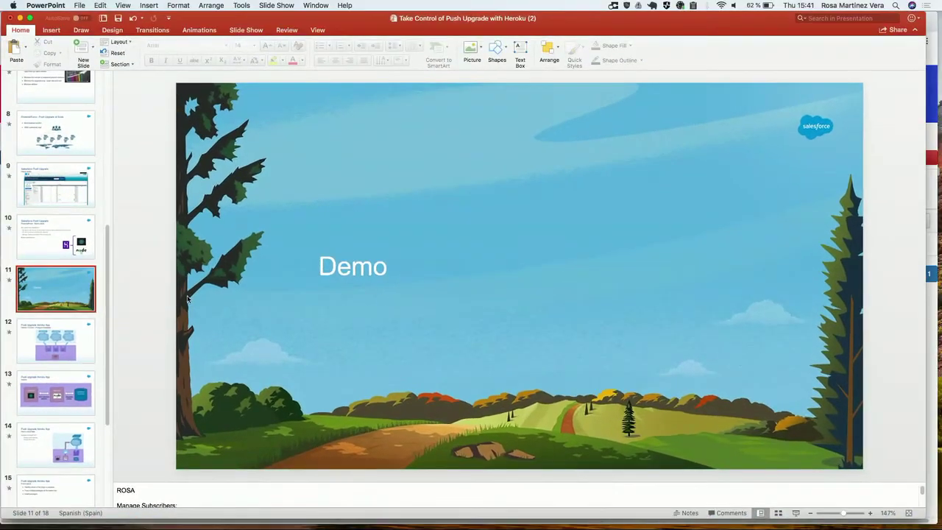
left_click(797, 513)
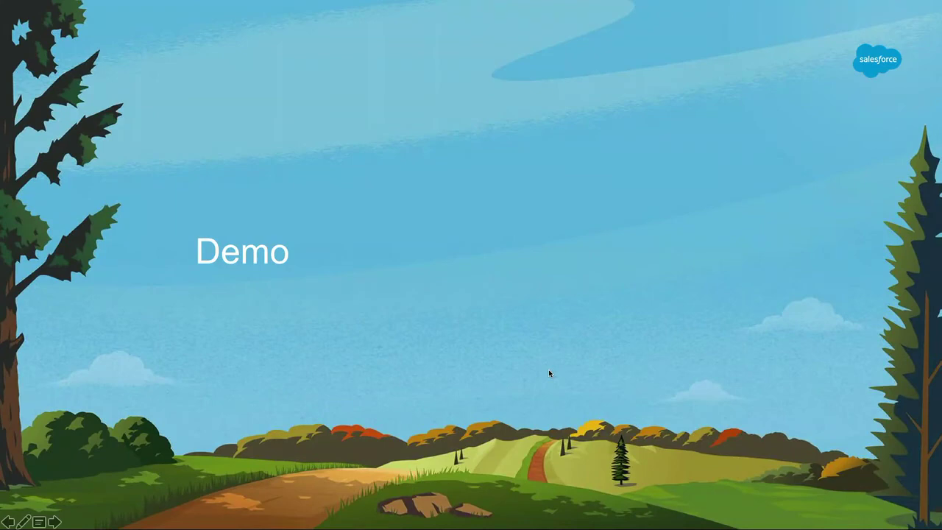
left_click(549, 373)
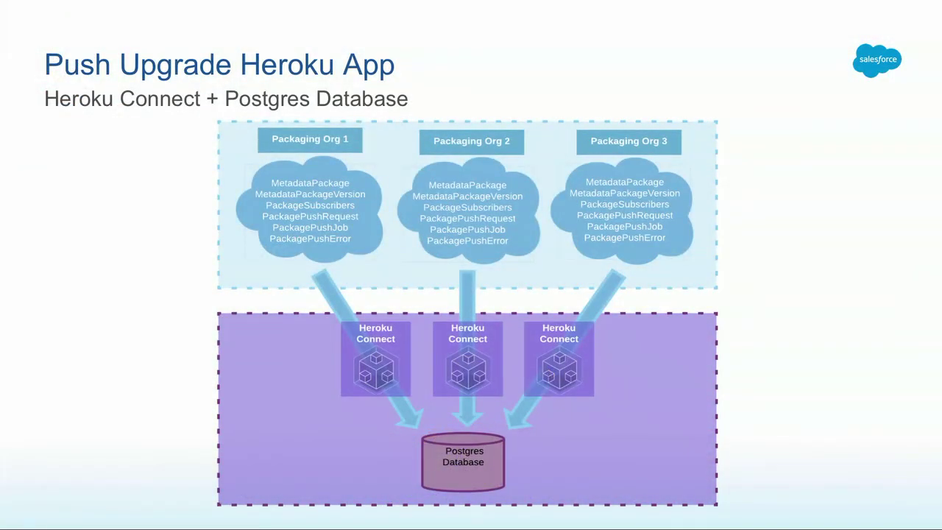